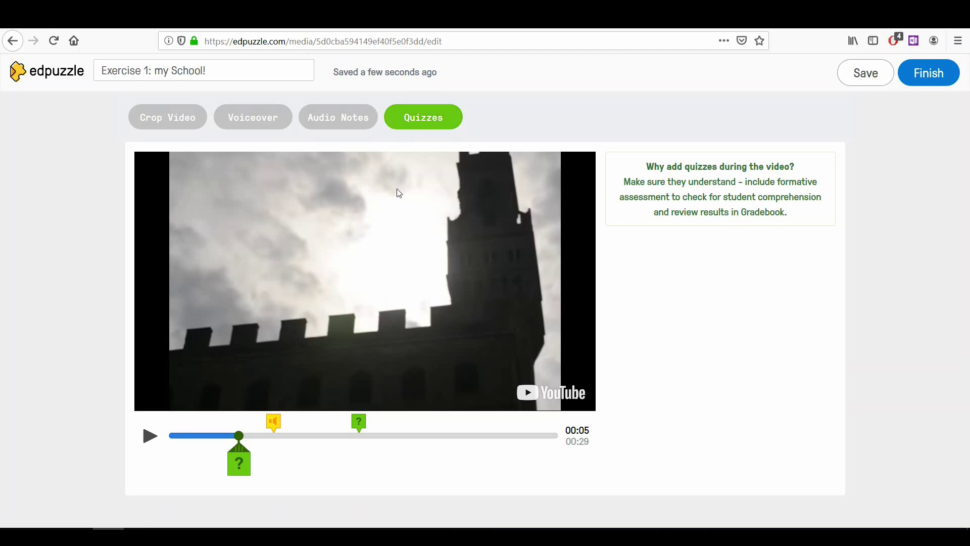
Play from 00:12 past the 00:14 quiz, pause at 00:17 and start a new question there
left_click(329, 436)
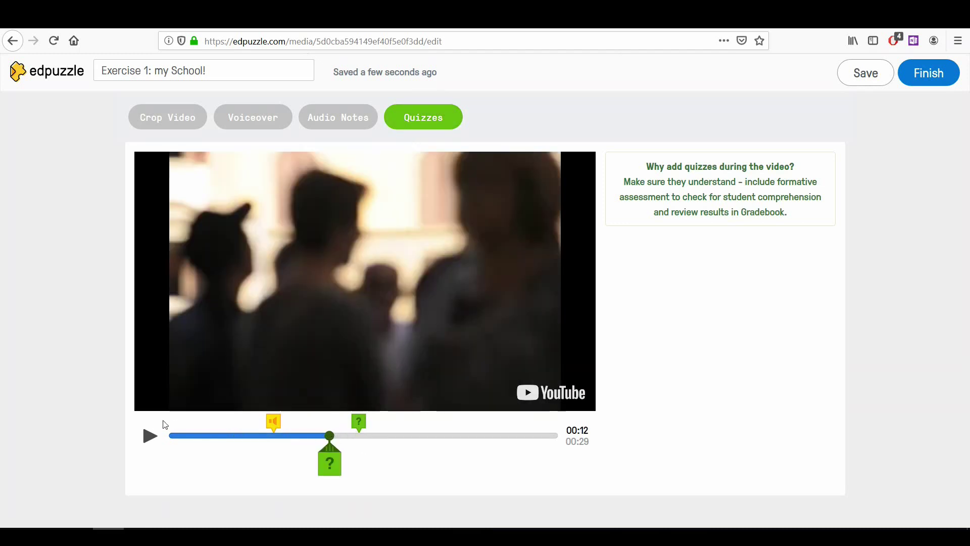
left_click(150, 437)
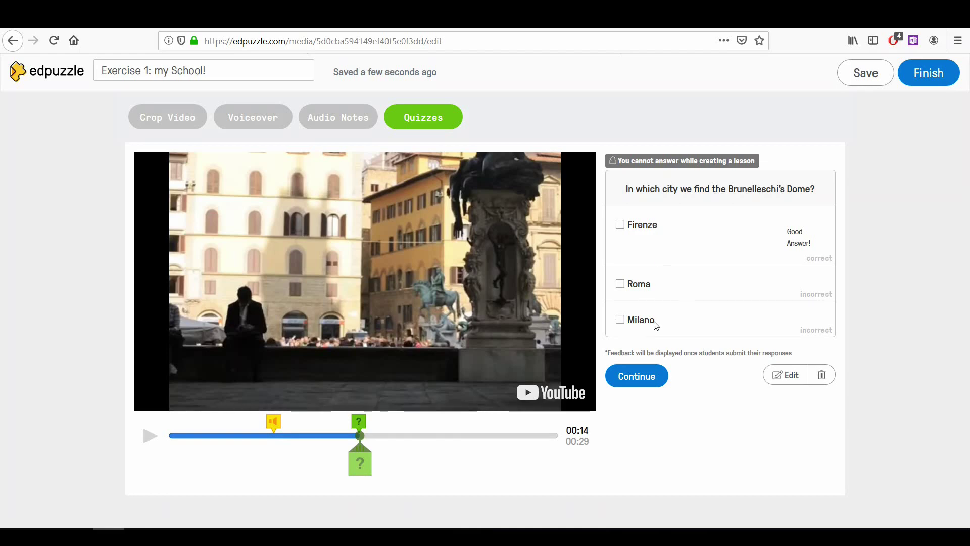
left_click(639, 378)
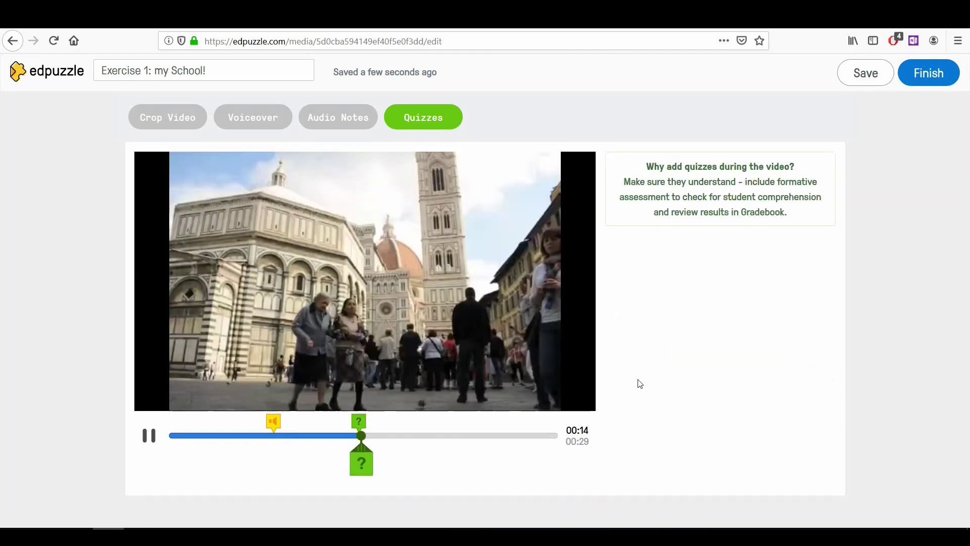
left_click(144, 438)
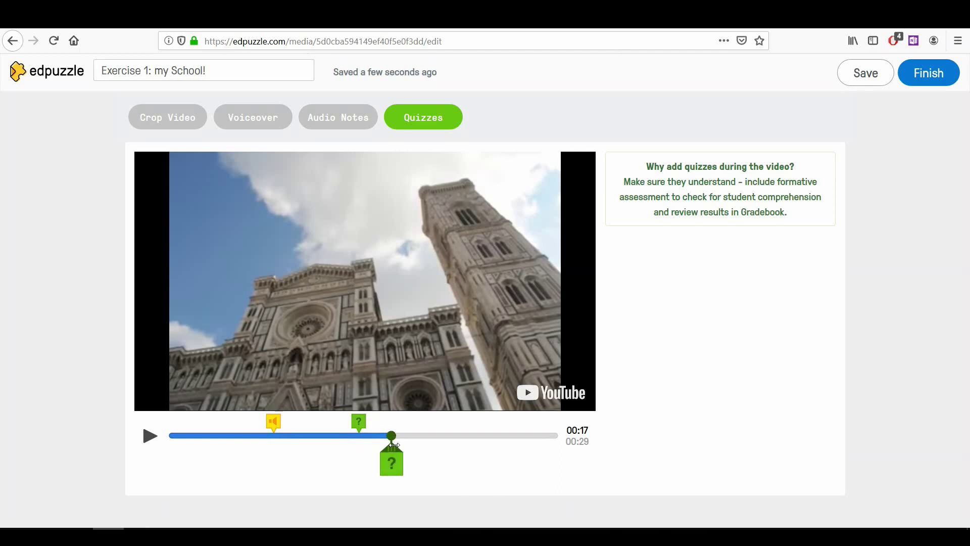
left_click(393, 464)
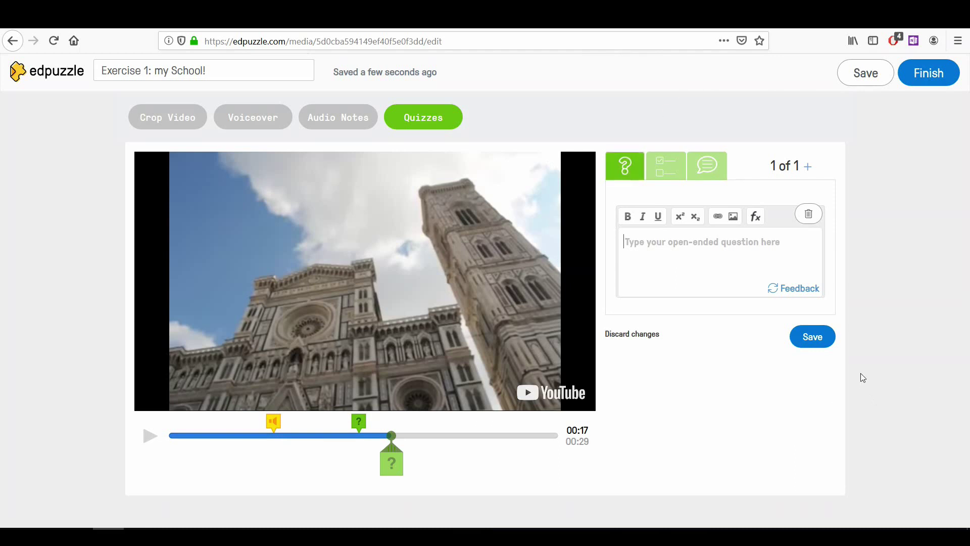
Type the prompt 'Why Lorenzo De Medici used to be call "The Magnificent"?' and select it
left_click(667, 275)
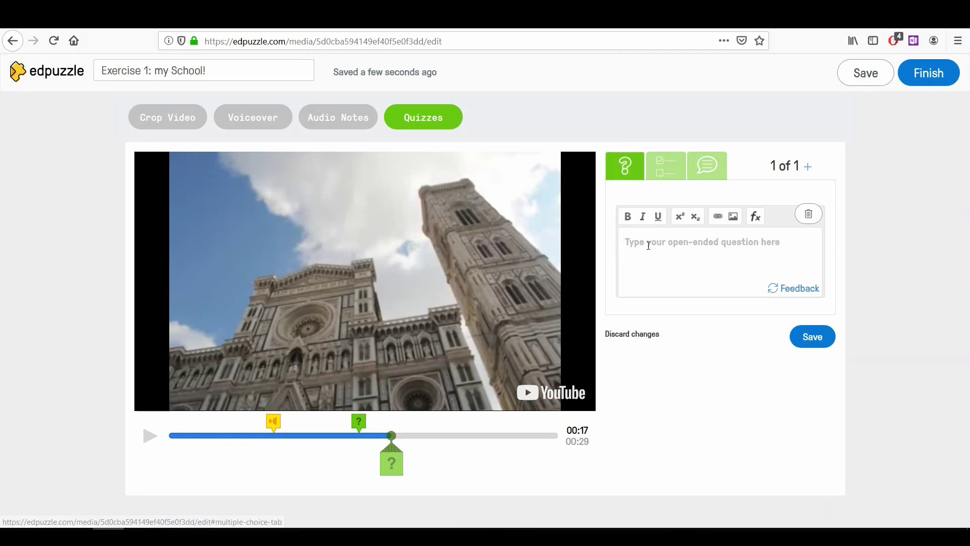
left_click(744, 281)
type("Why")
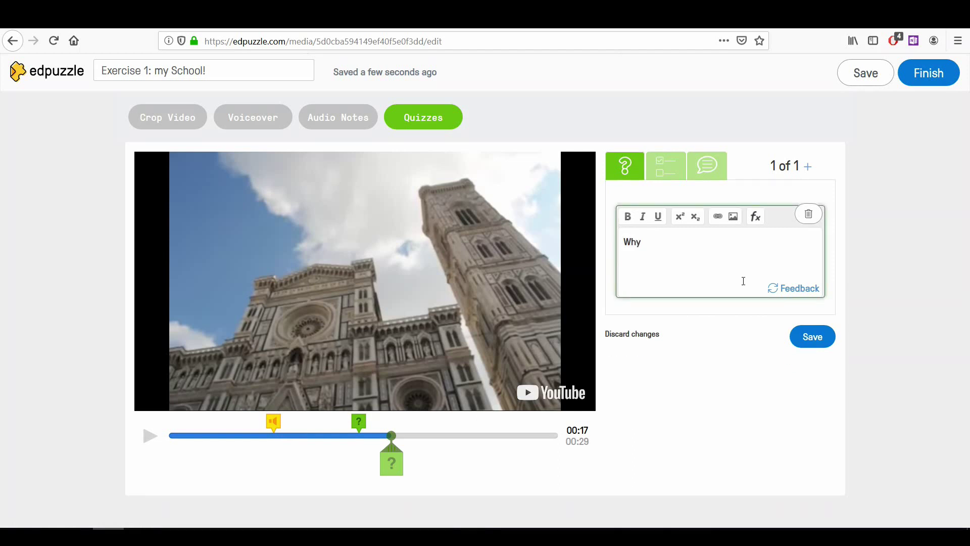
type(" Lorenzo De Medici used to be c")
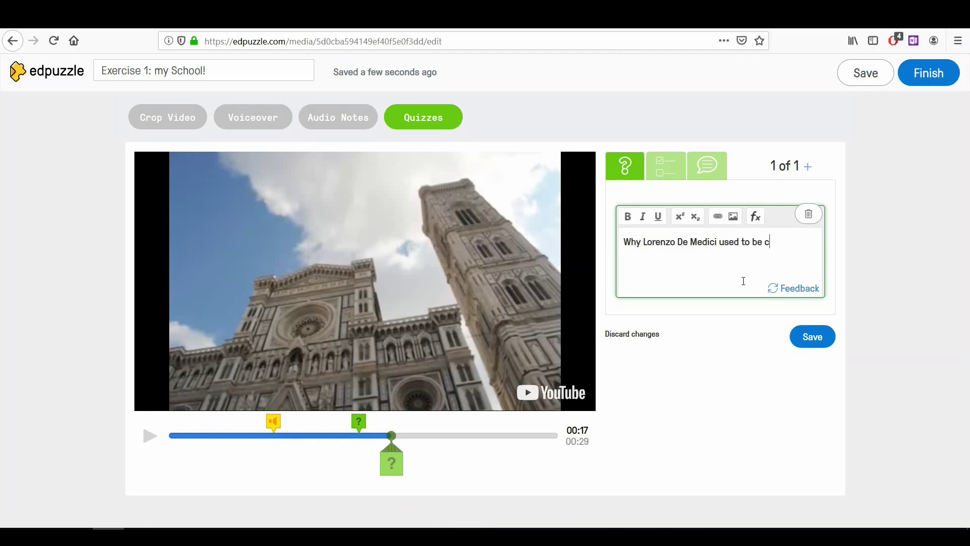
type("alled")
key("BackSpace")
key("BackSpace")
type("\"The Ma")
key("BackSpace")
key("BackSpace")
type("Magnificent")
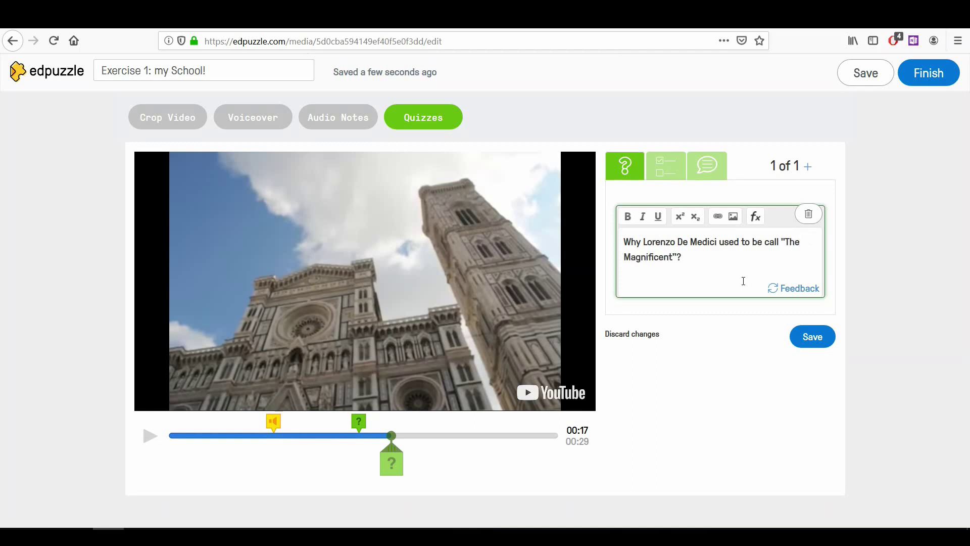
type("\"?")
key("ctrl+a")
left_click(629, 217)
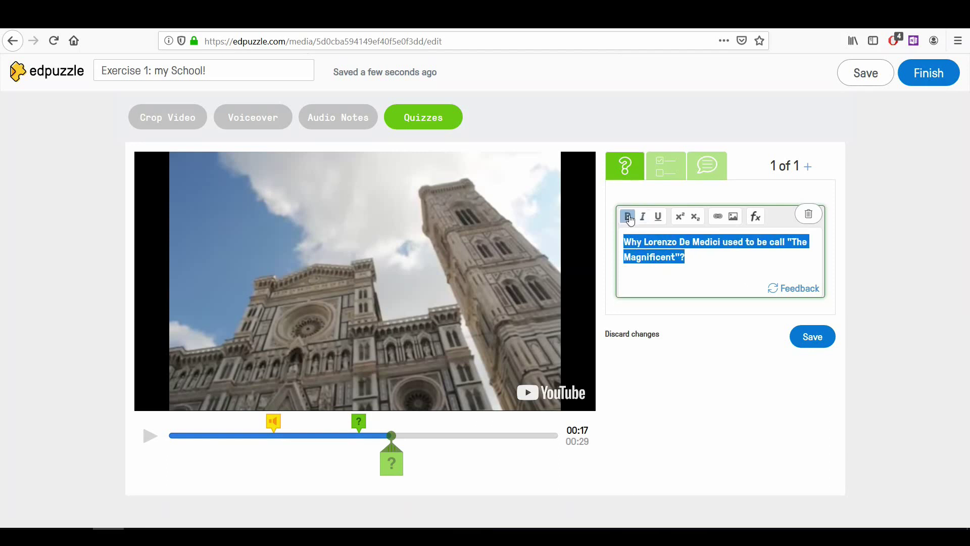
left_click(706, 269)
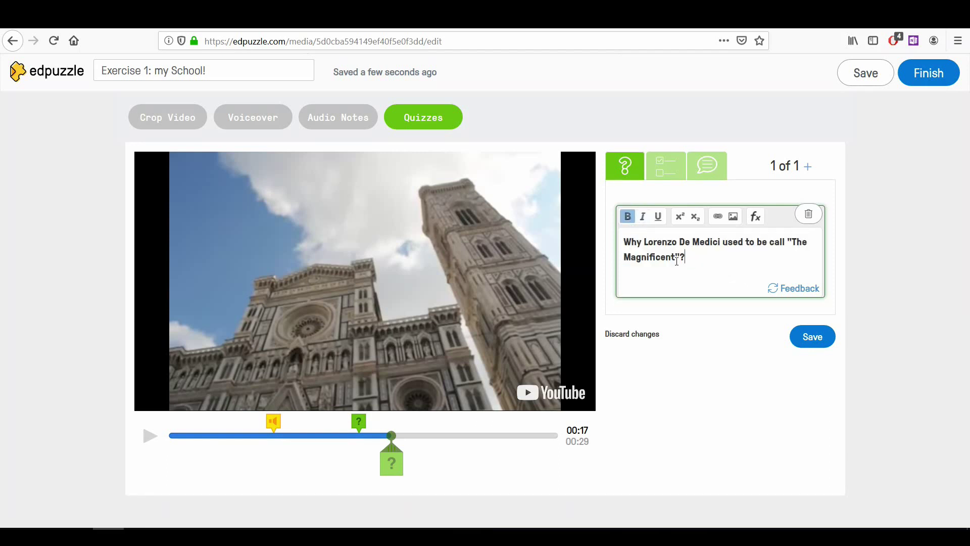
key("ctrl+a")
left_click(643, 217)
left_click(760, 283)
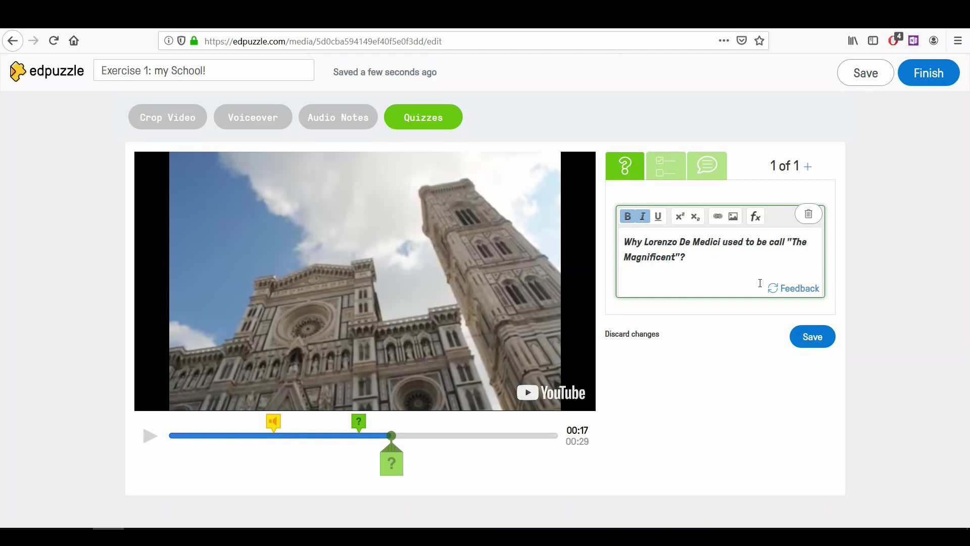
left_click_drag(686, 258, 621, 237)
left_click(659, 217)
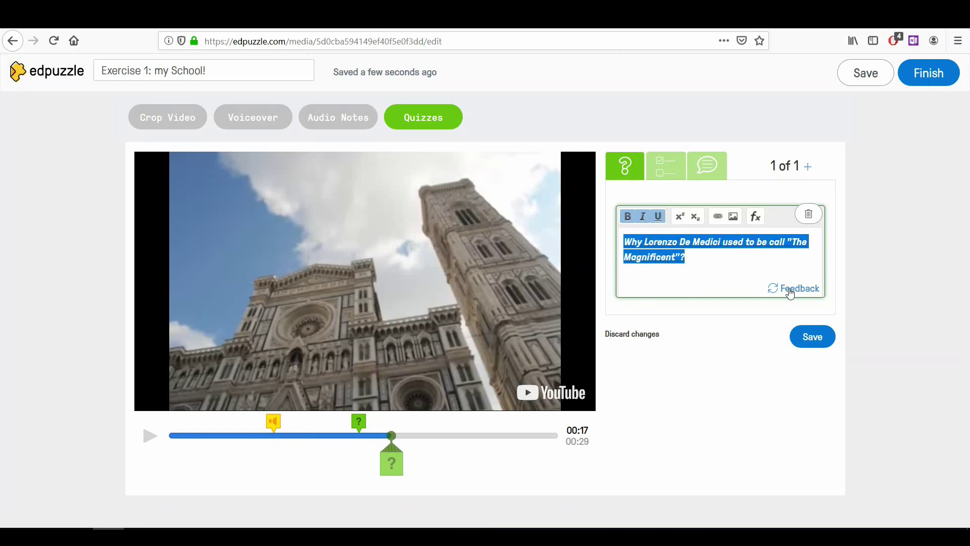
left_click(728, 275)
left_click_drag(687, 257, 626, 232)
left_click(628, 217)
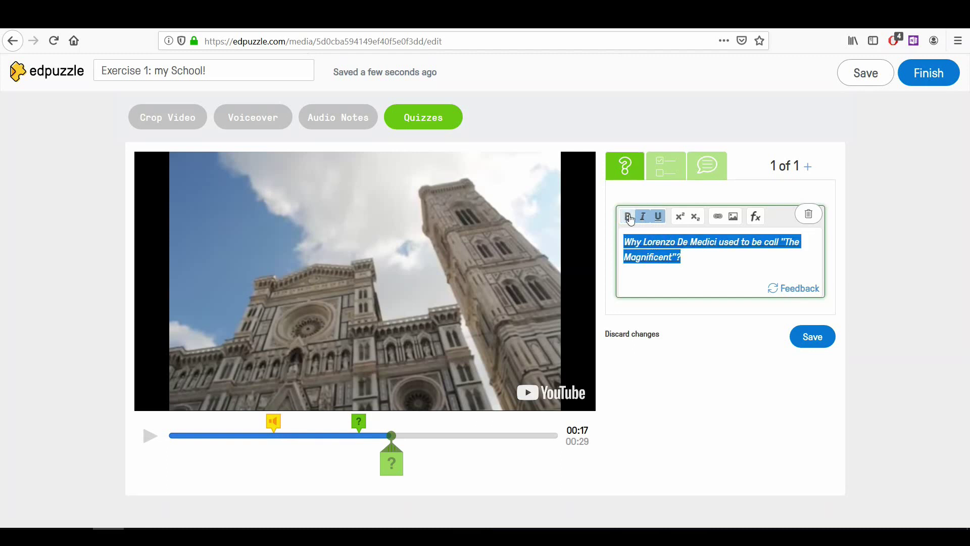
left_click(643, 217)
left_click(658, 217)
left_click(707, 261)
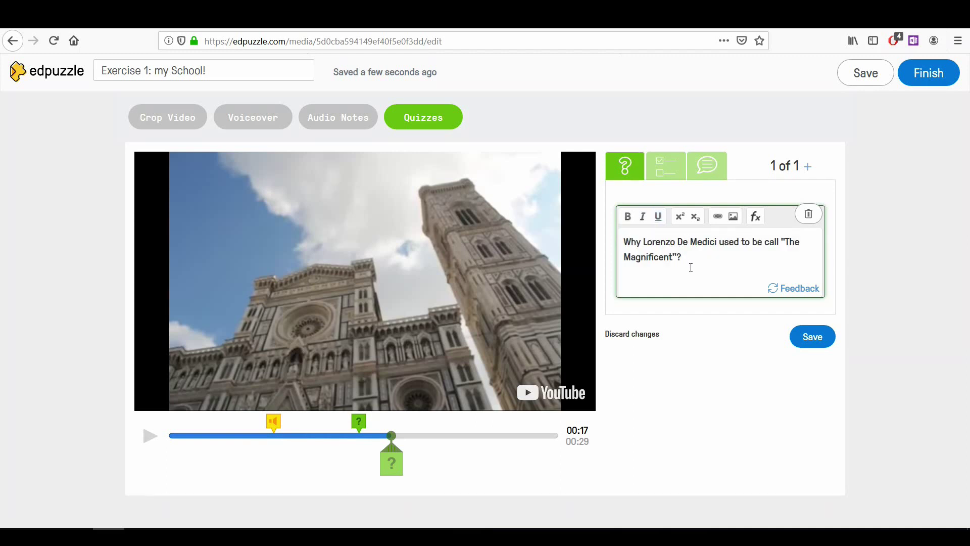
left_click(718, 221)
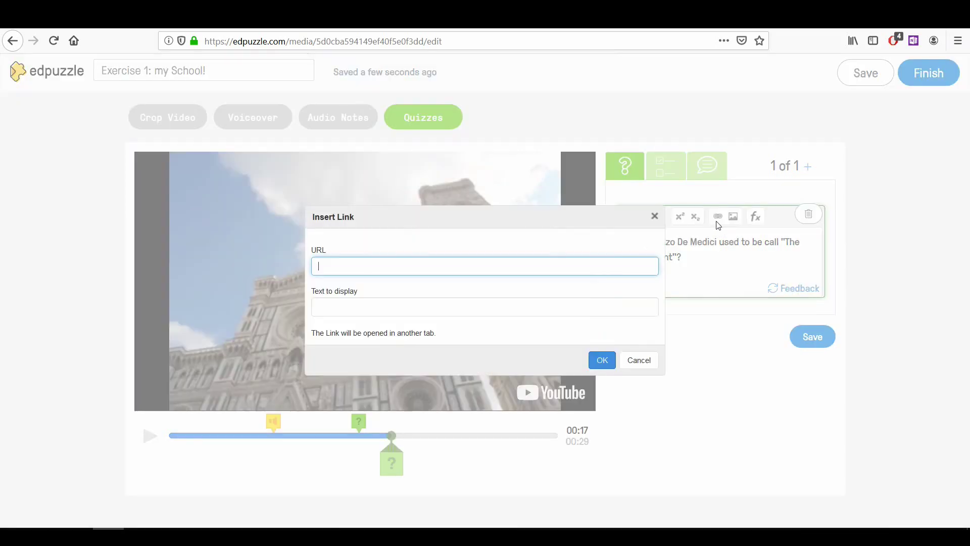
left_click(641, 360)
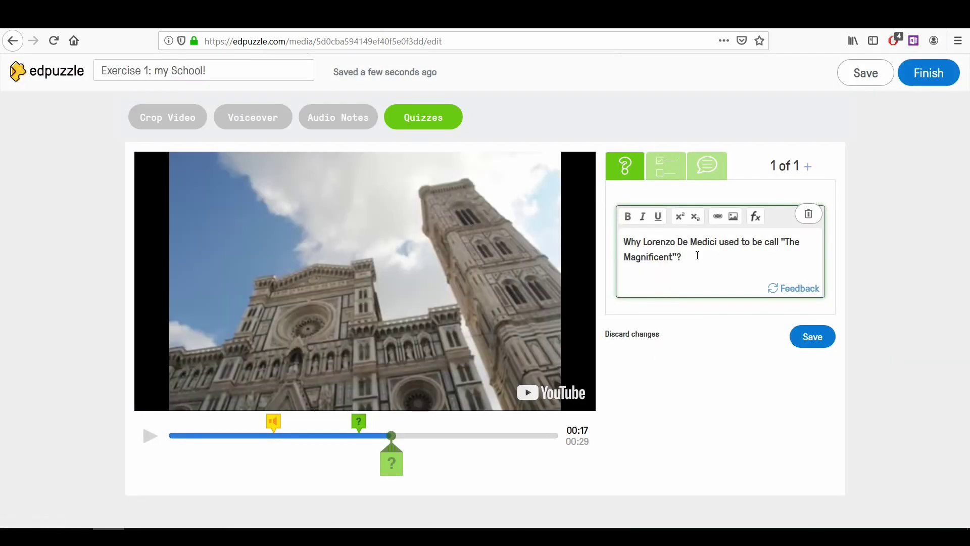
left_click(737, 222)
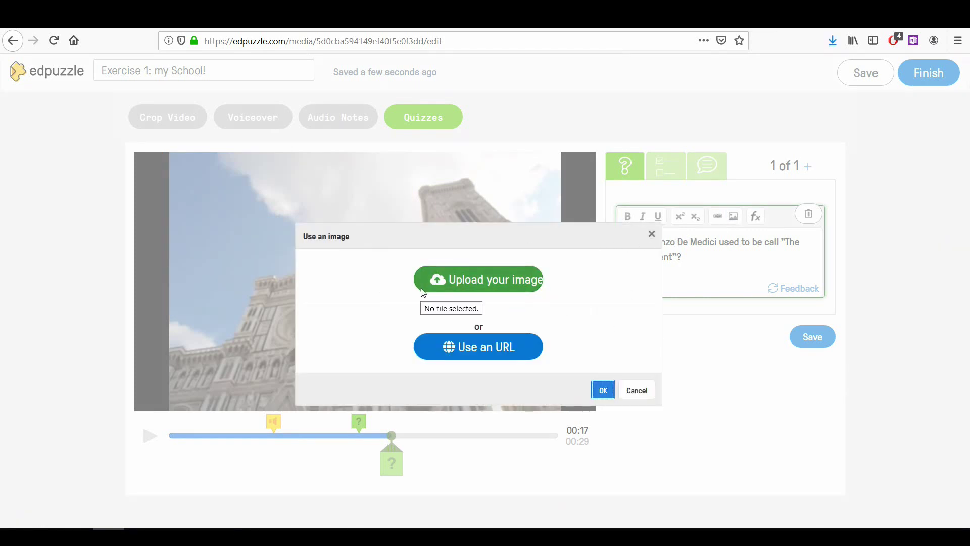
Upload 220px-Lorenzo_de_Medici.jpg from the Europass > ImagesMaterials folder
left_click(435, 289)
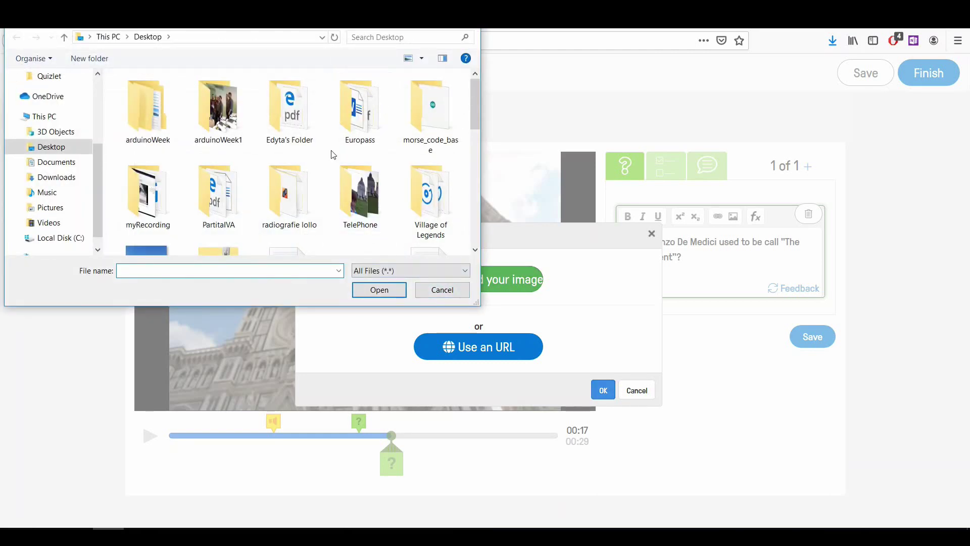
double_click(374, 125)
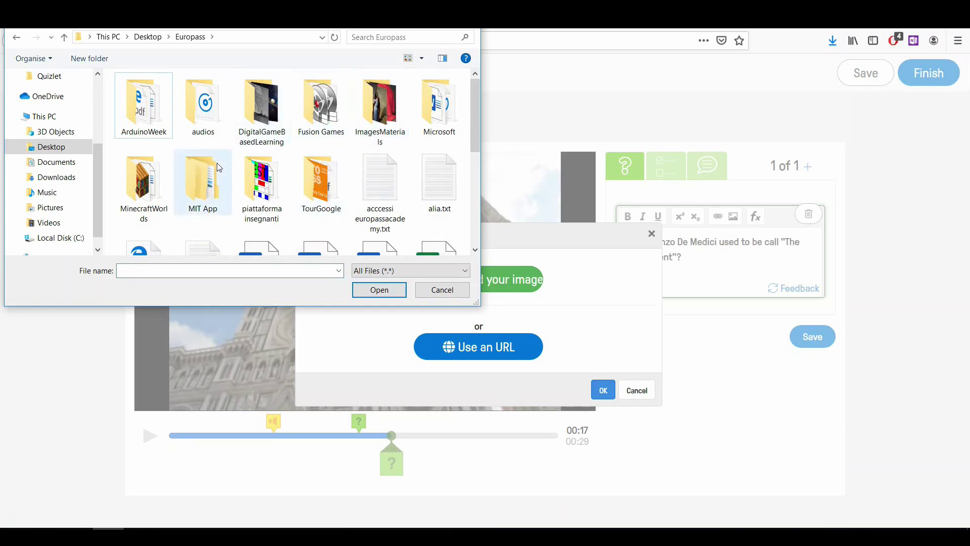
double_click(380, 109)
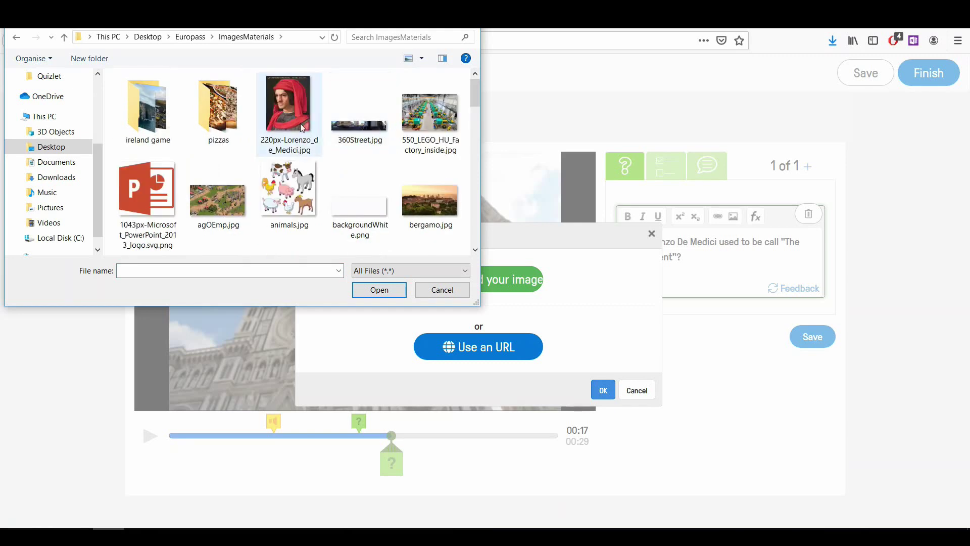
left_click(289, 109)
left_click(380, 290)
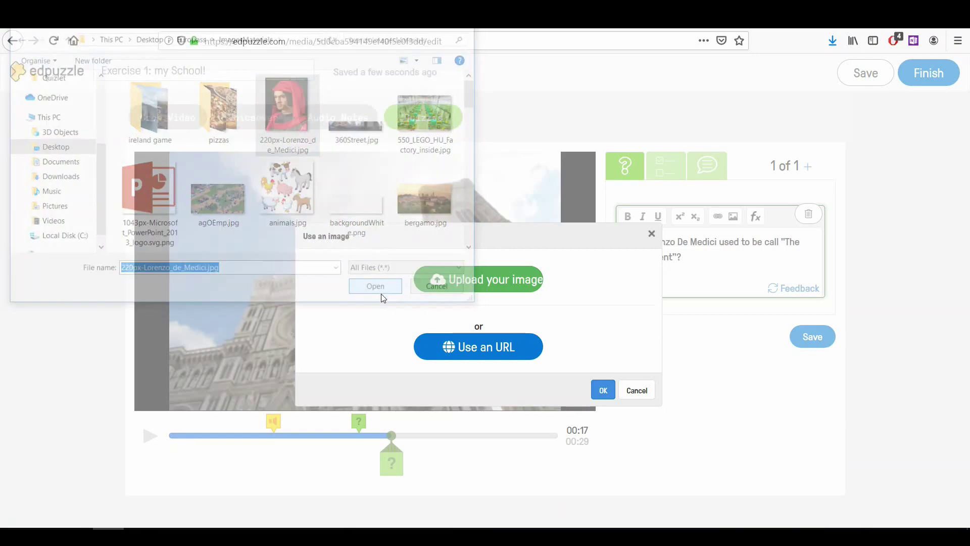
Retitle the image Lorenzo_de_Medici.jpg, keeping its 220 by 275 size
left_click(560, 316)
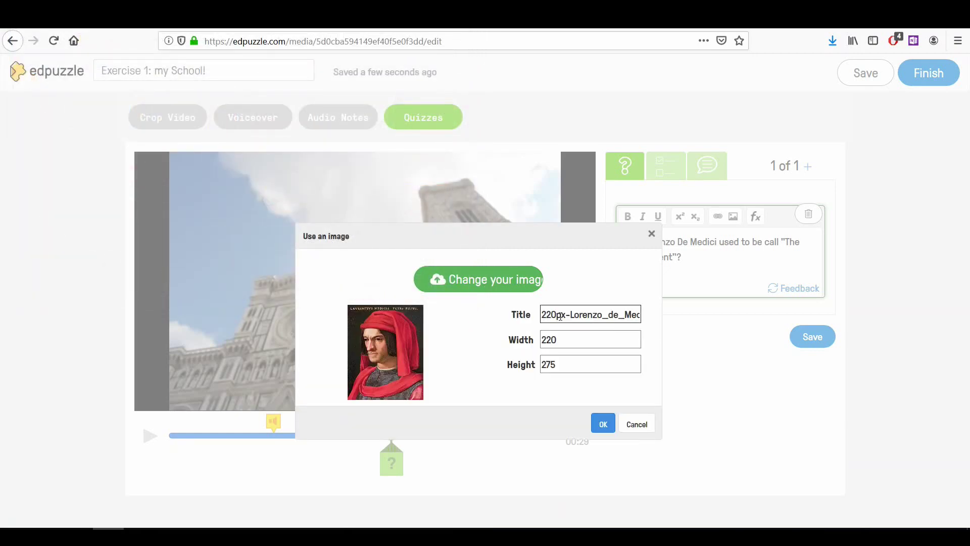
left_click_drag(571, 315, 536, 317)
key("BackSpace")
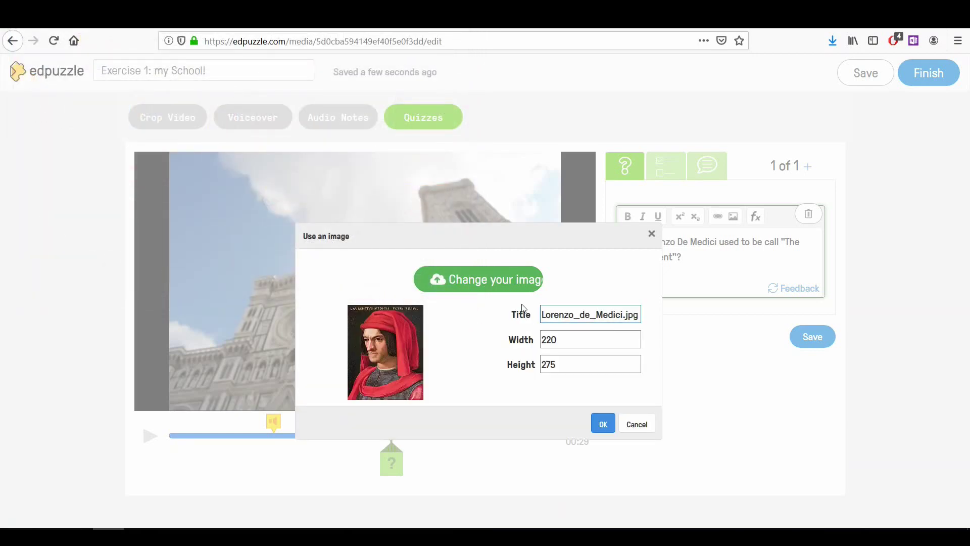
left_click_drag(568, 364, 521, 368)
left_click_drag(561, 340, 537, 344)
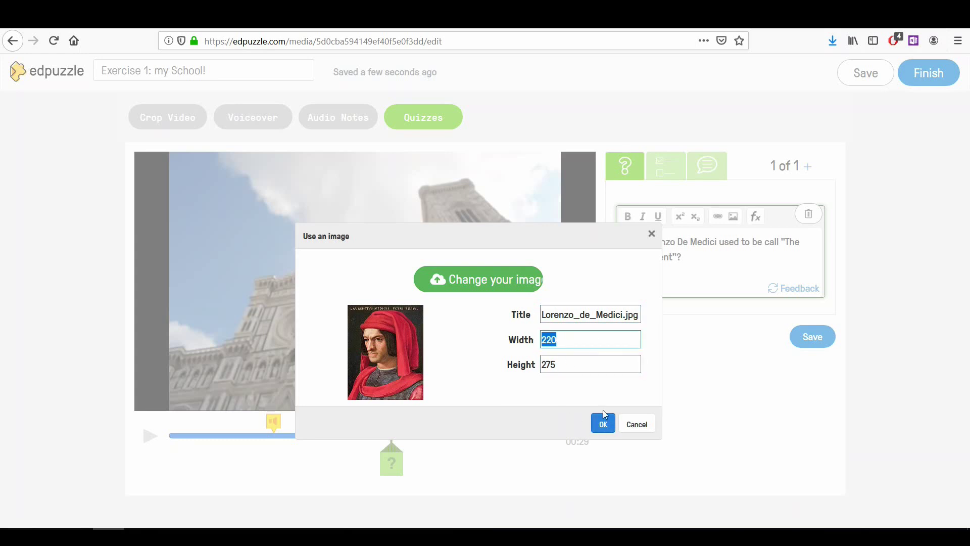
left_click(564, 346)
Insert the portrait into the question, then open and close the equation editor unchanged
left_click(604, 428)
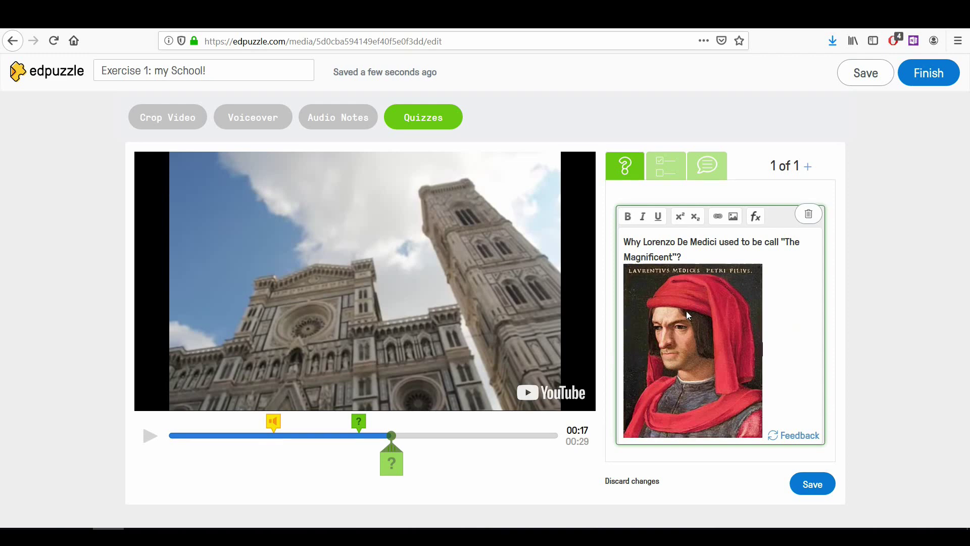
left_click(758, 222)
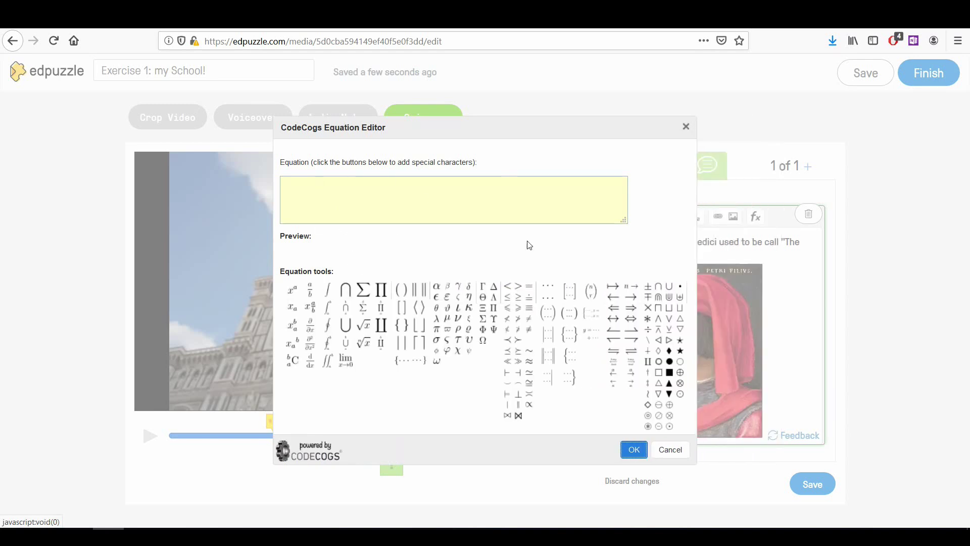
left_click(687, 128)
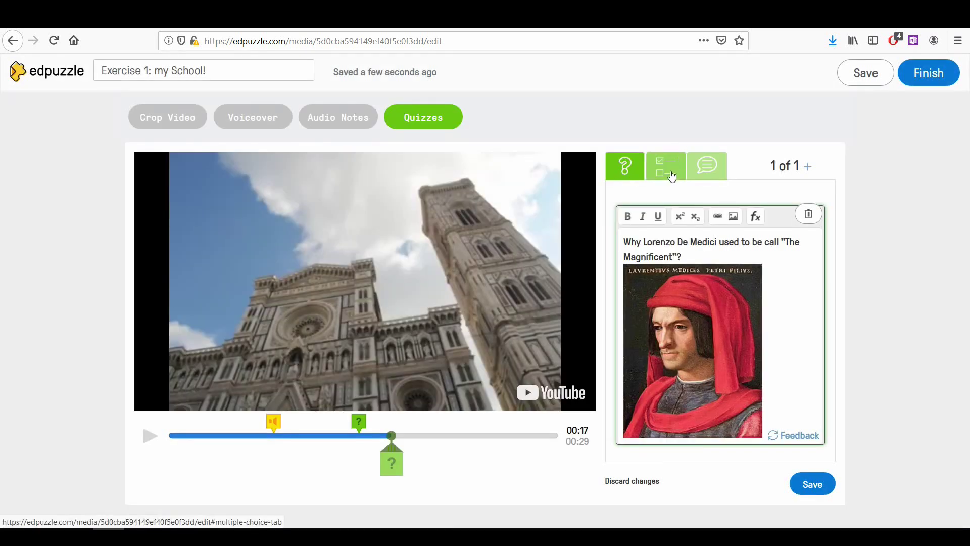
Save the Lorenzo De Medici question as a 00:17 marker and reopen it for editing
left_click(813, 485)
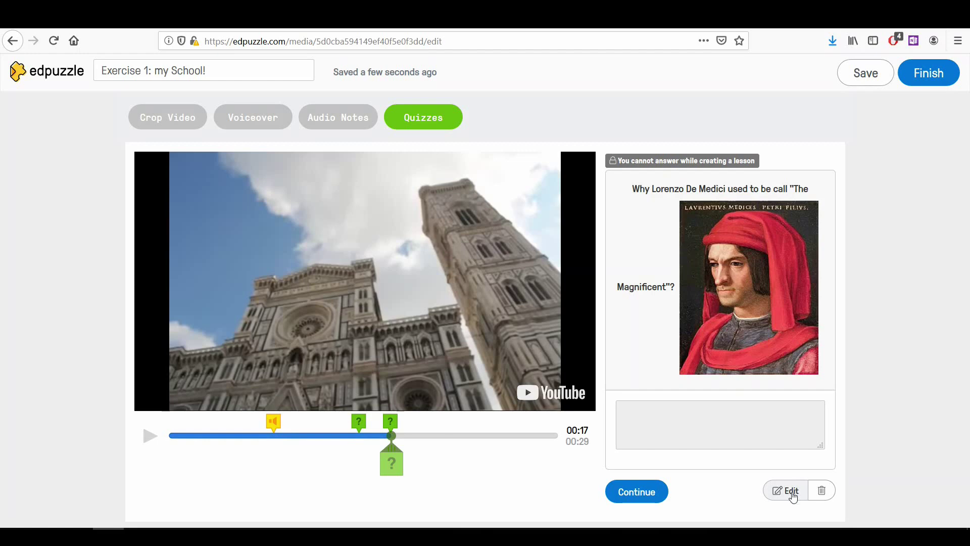
left_click(793, 498)
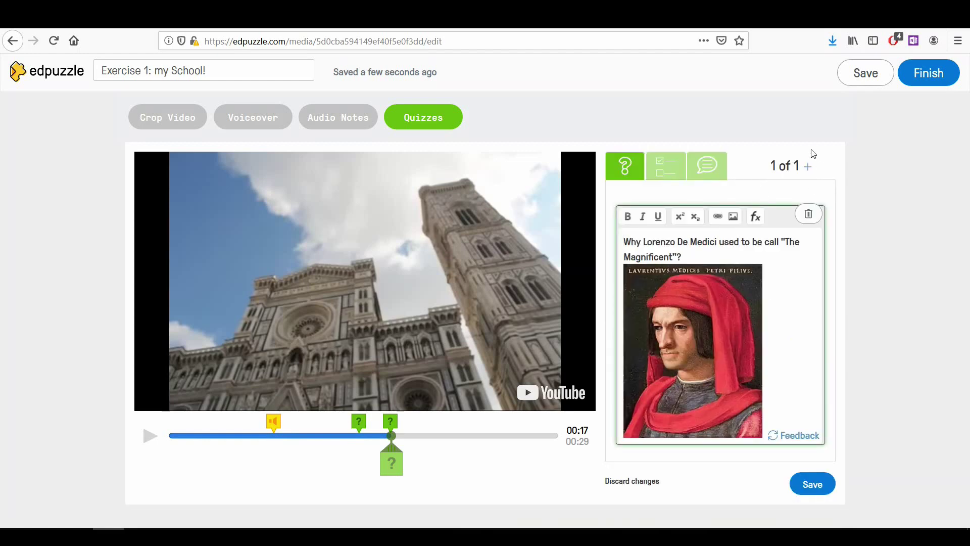
Add a multiple-choice question at 00:17 reading 'When the Reinassance period took place in history?'
left_click(808, 169)
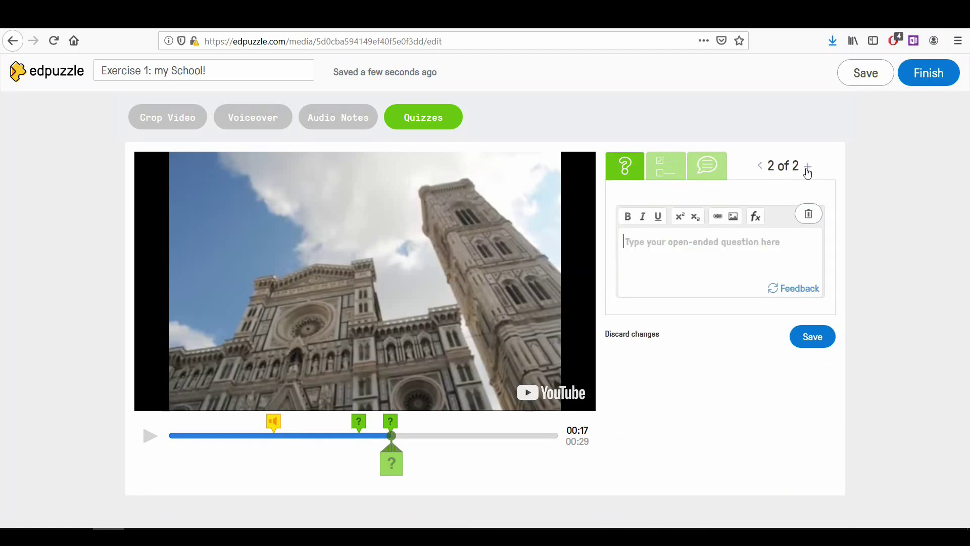
left_click(664, 173)
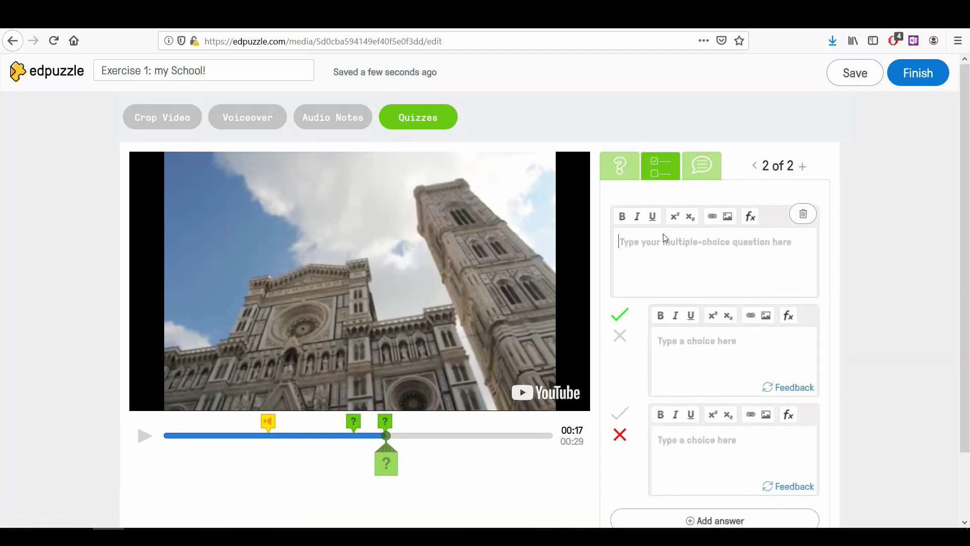
left_click(653, 270)
type("Whe")
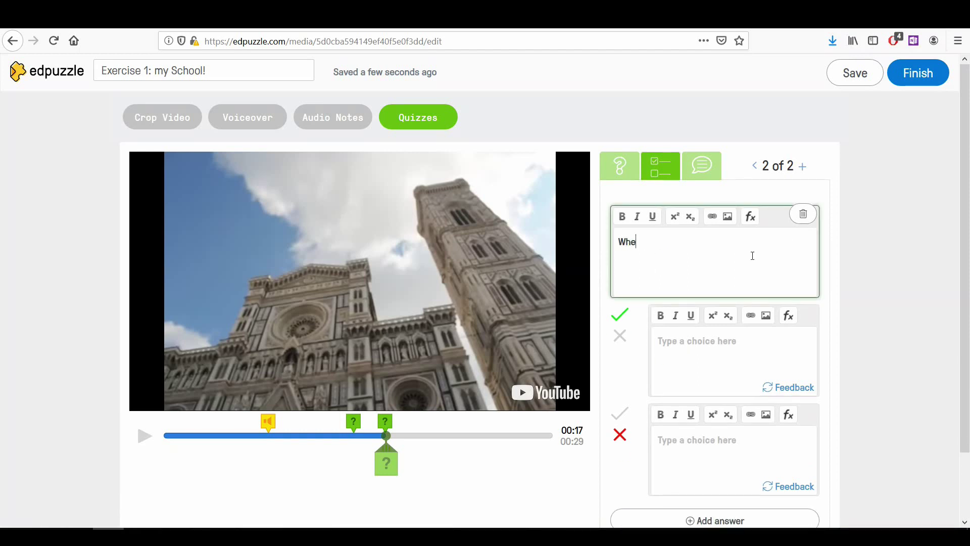
type("n the Reinassance Perio")
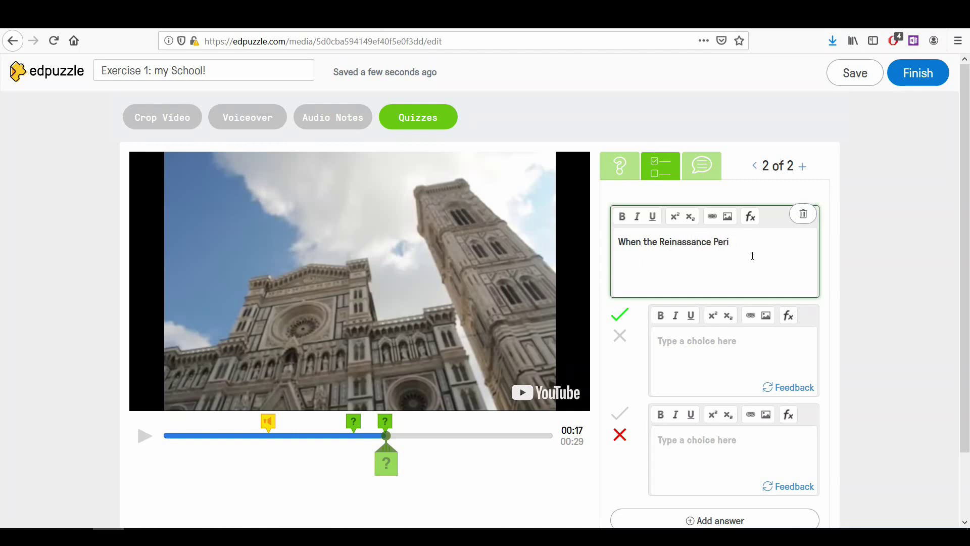
key("BackSpace")
key("BackSpace")
key("BackSpace")
key("BackSpace")
type("period took place in history?")
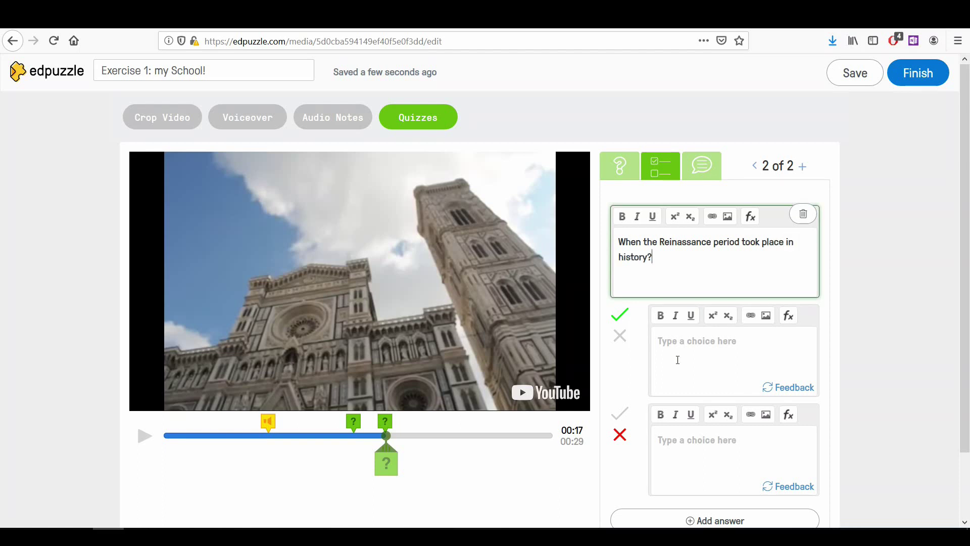
scroll(676, 389, "down", 3)
left_click(681, 381)
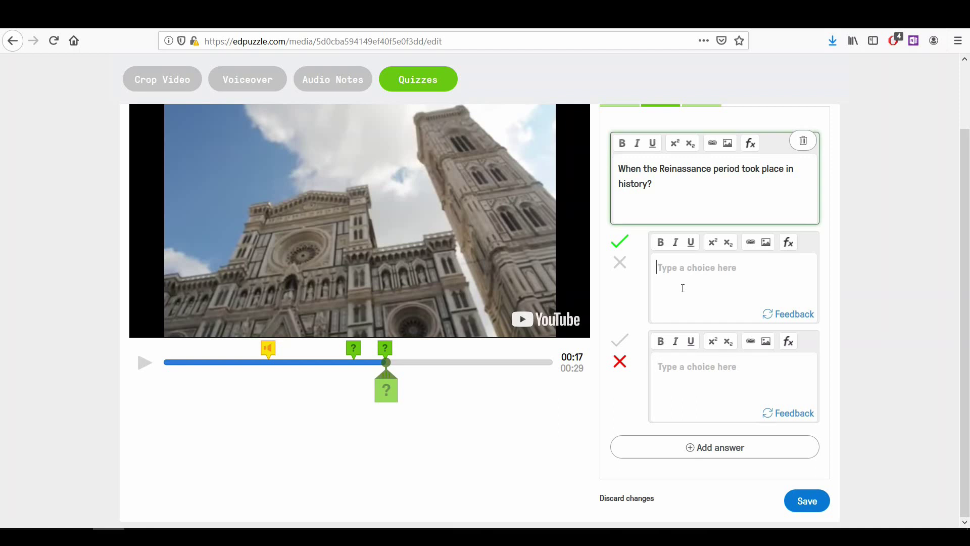
Enter choices 1200 - 1300 dc, 1300 - 1600 dc (marked correct) and 800 - 1900 dc
type("1200 -")
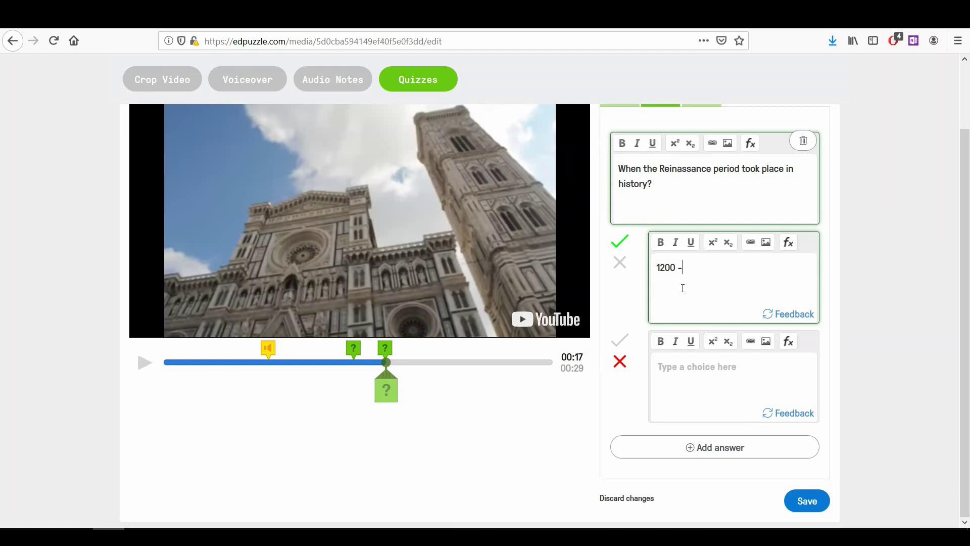
type(" 1300 dc")
left_click(692, 372)
type("1300 - 1600 dc")
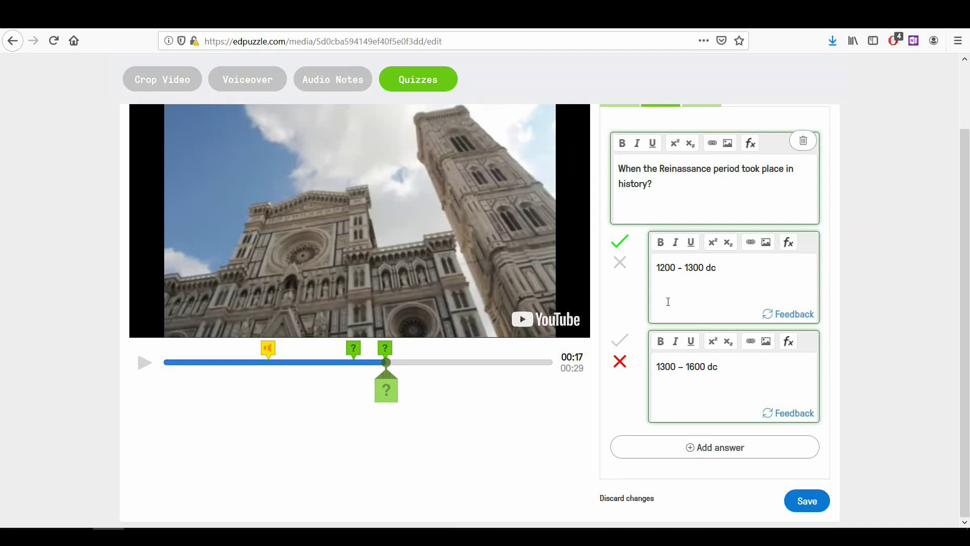
left_click(620, 340)
left_click(620, 263)
left_click(695, 448)
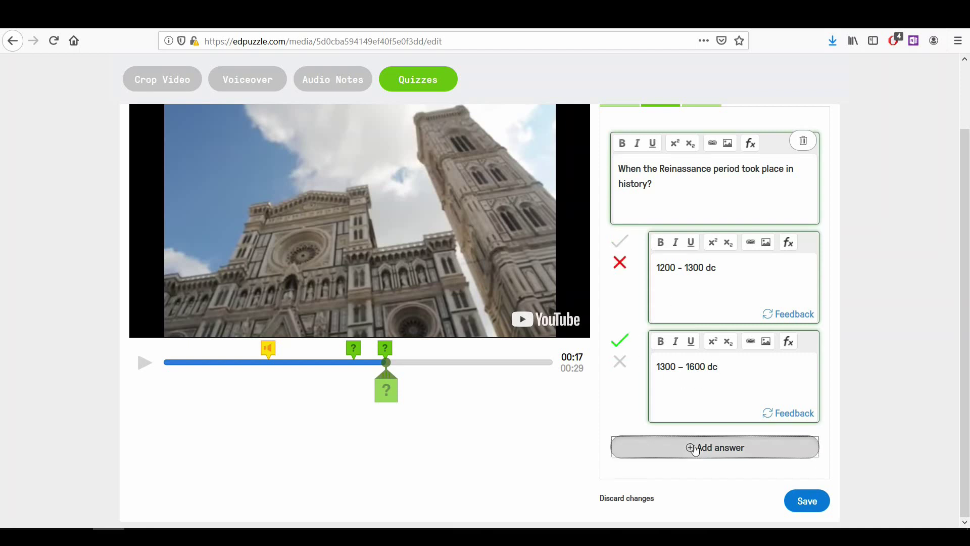
left_click(690, 384)
type("800 - 1900 dc")
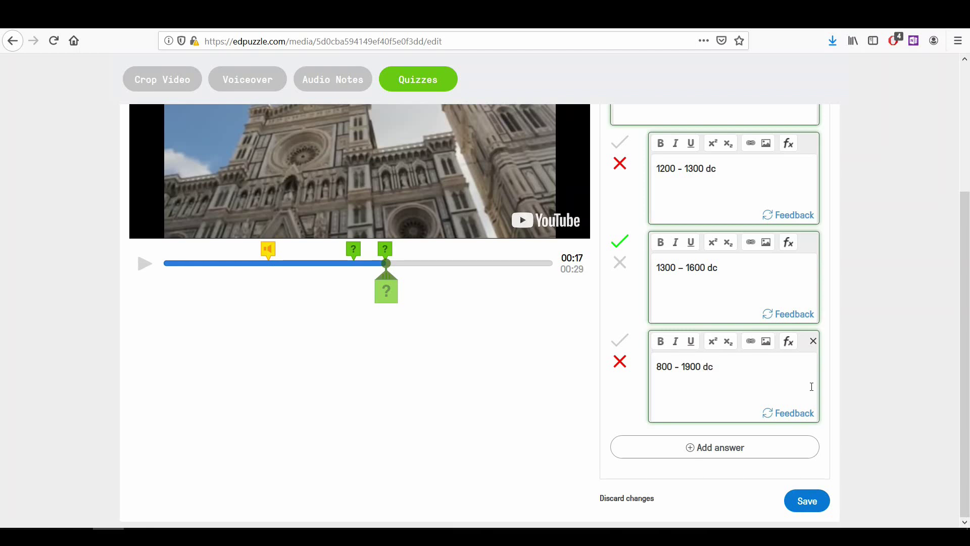
Give the 1300 - 1600 dc choice the feedback 'Good answer!!' and save the question
left_click(777, 314)
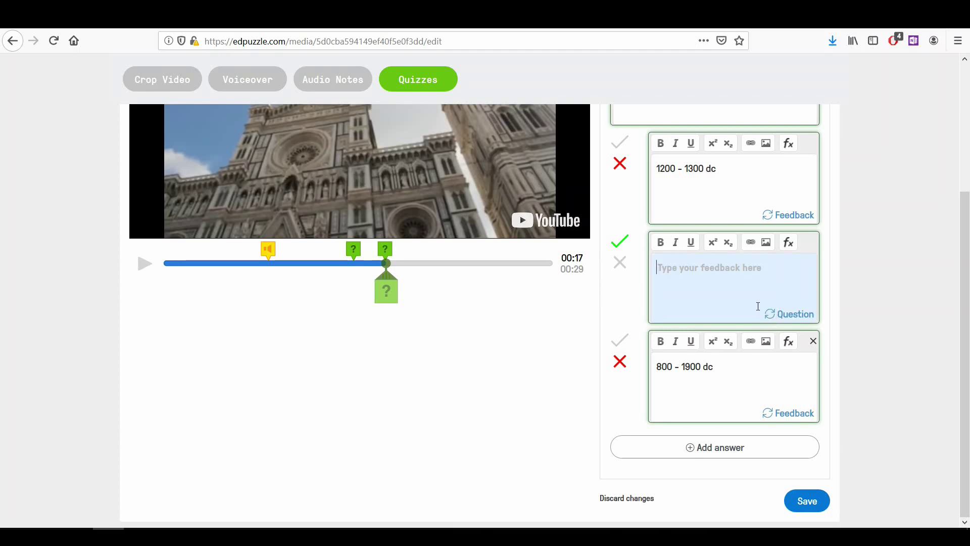
type("Good")
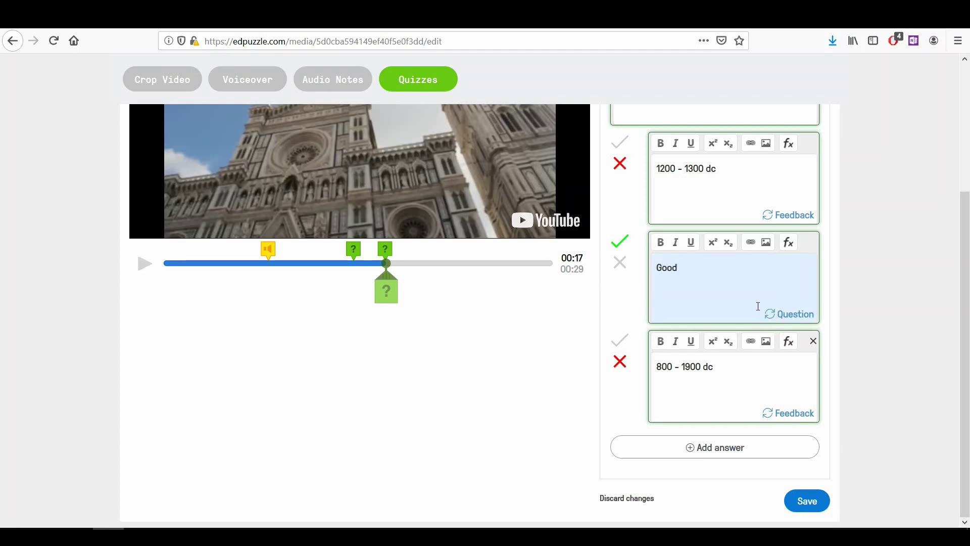
type(" answer!!")
left_click(790, 323)
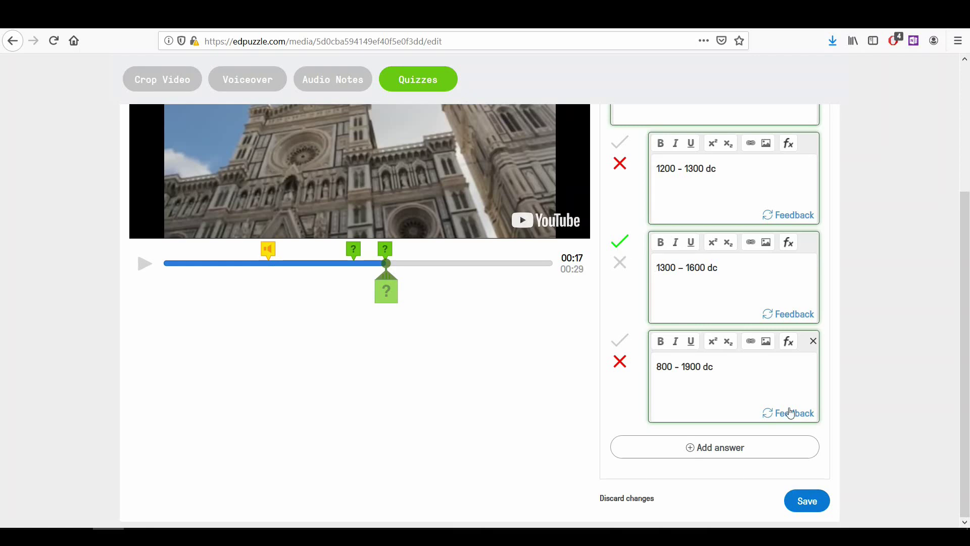
left_click(814, 501)
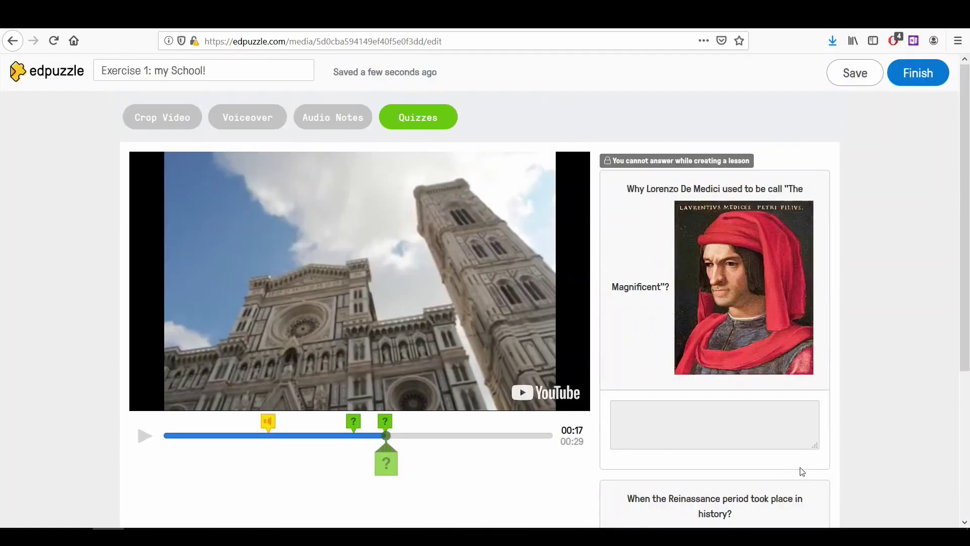
Move the video ahead, pause at 00:27 and open a new question editor there
scroll(801, 468, "down", 4)
scroll(714, 458, "up", 4)
left_click_drag(387, 441, 501, 431)
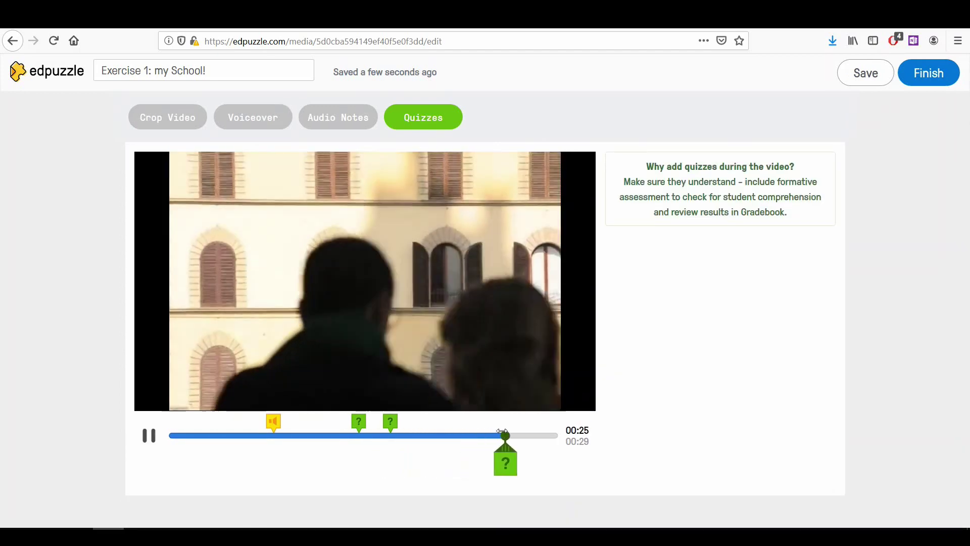
left_click(149, 438)
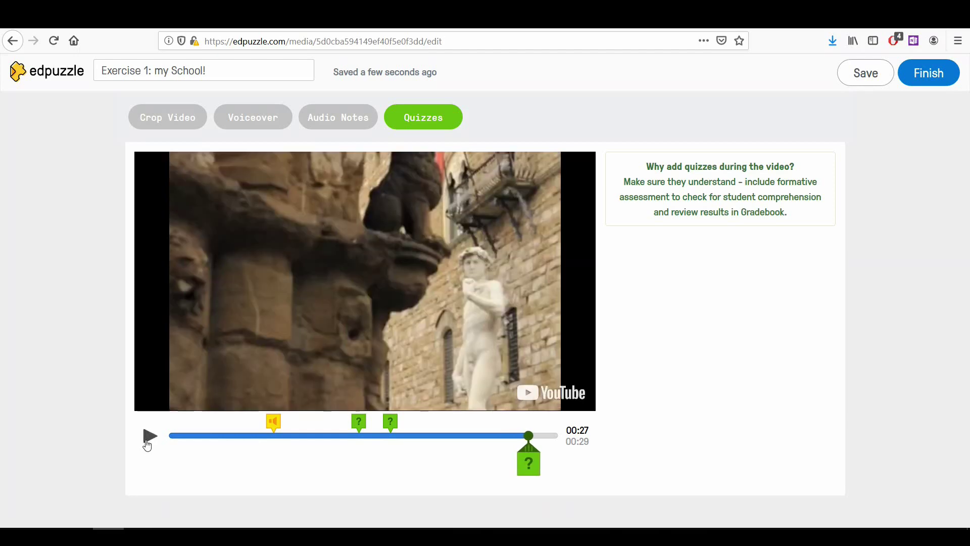
left_click(530, 463)
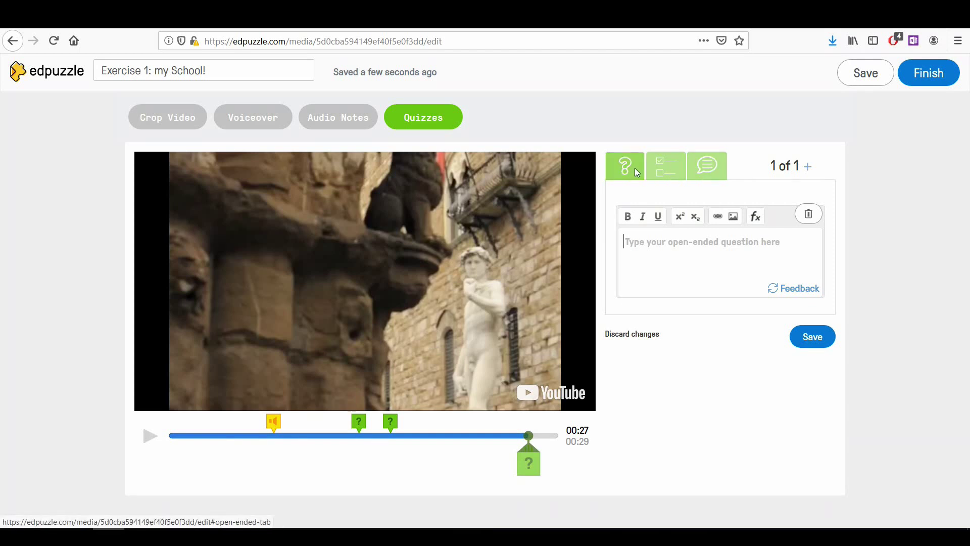
Switch the 00:27 item to a comment and start typing 'This is a comment!'
left_click(721, 174)
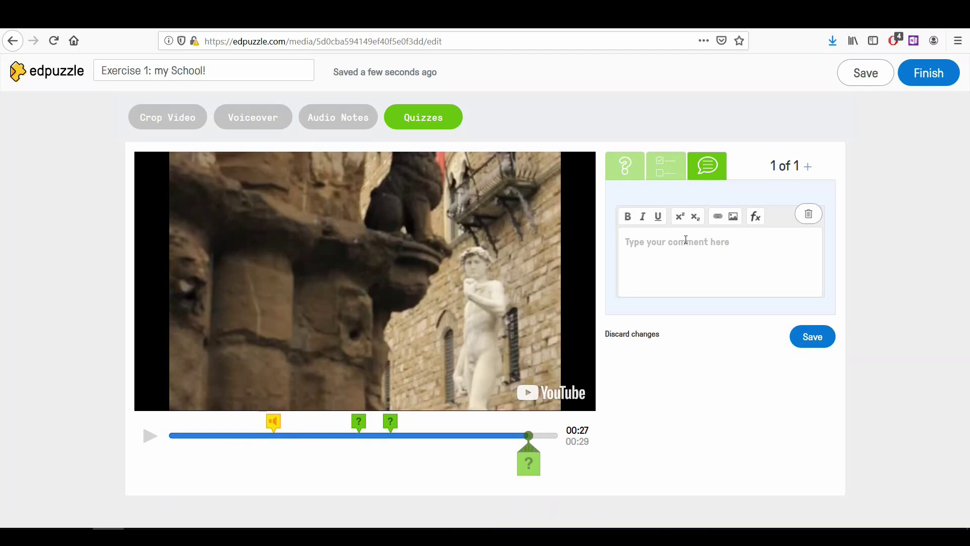
left_click(760, 274)
type("TH")
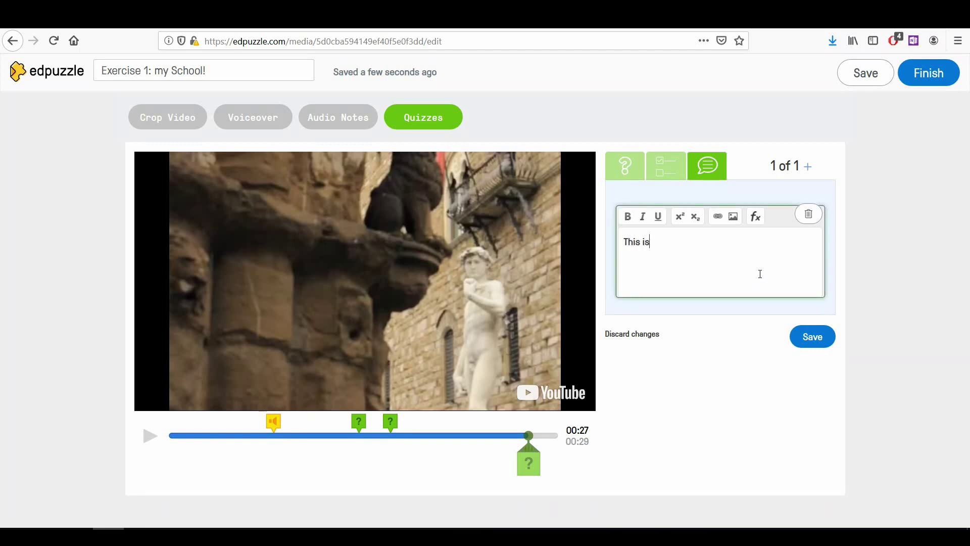
type("is is a comment!")
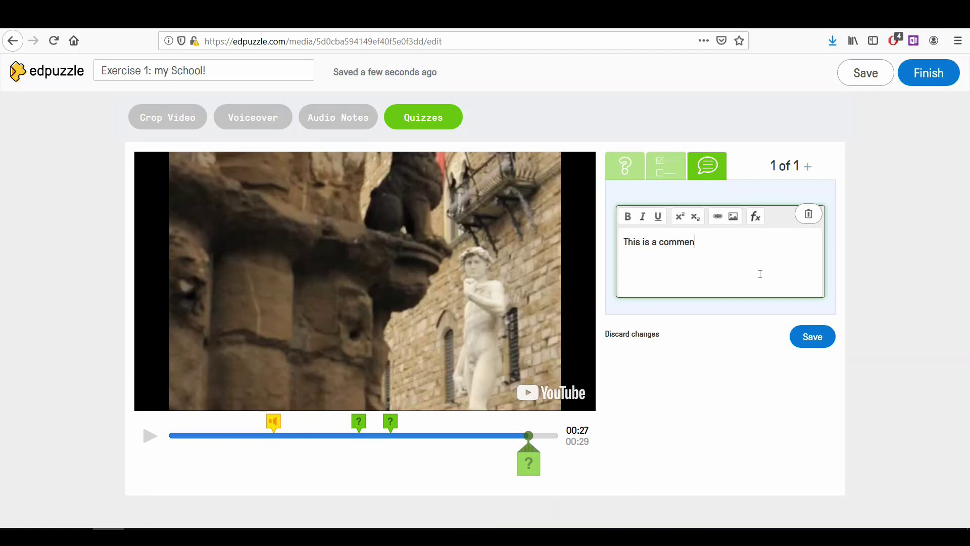